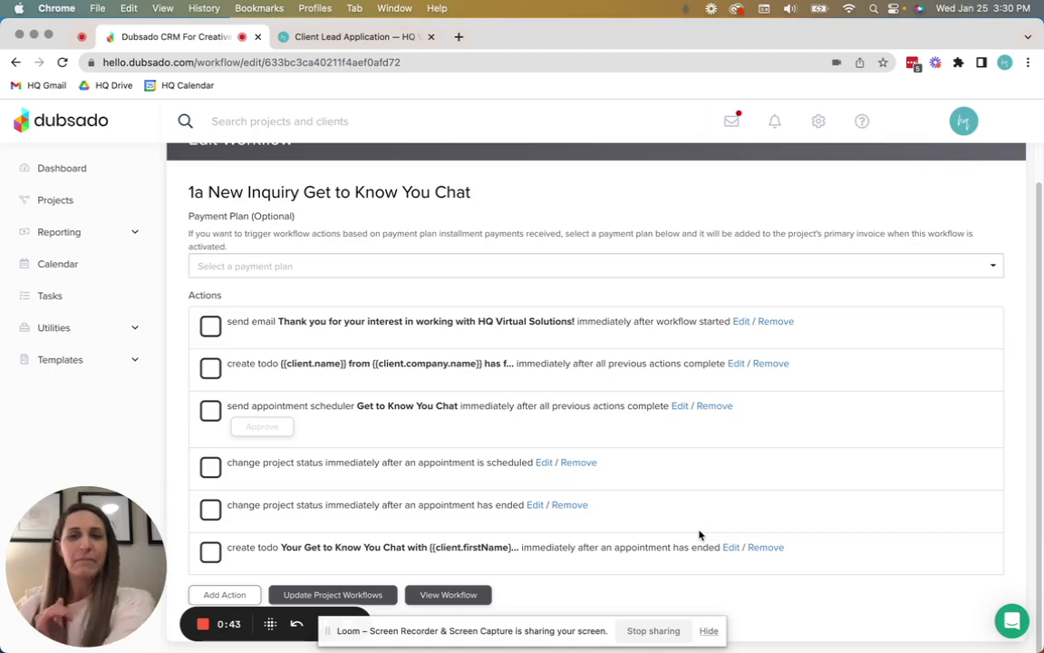
Step: Review the Client Lead Application form on the HQ Virtual Solutions website, from the intro through all its questions
click(380, 45)
scroll(505, 436, up, 15)
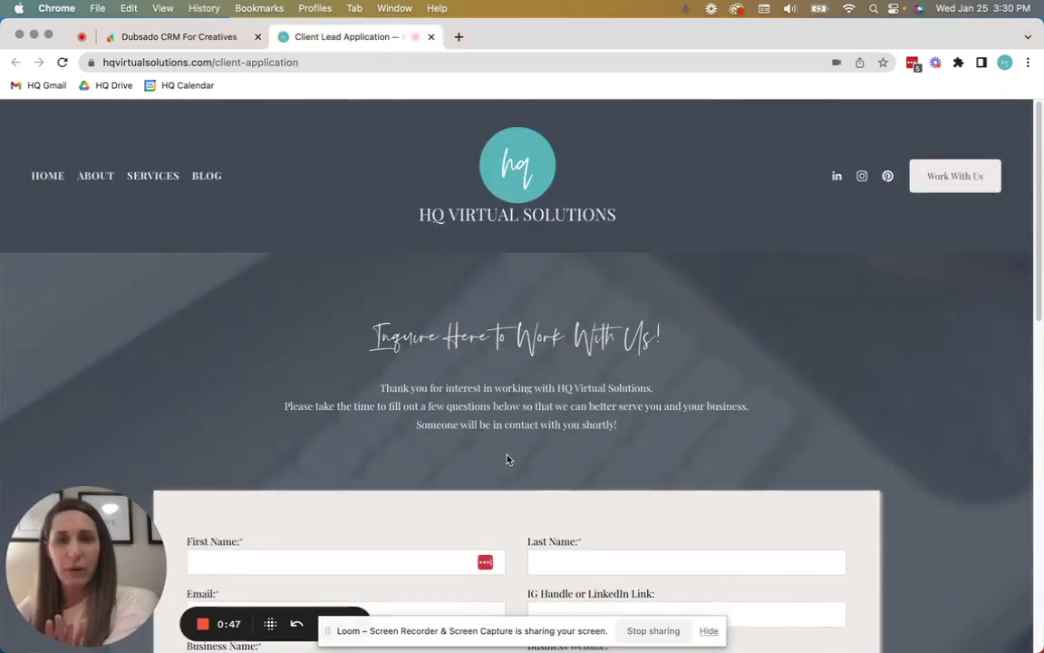
scroll(508, 460, down, 10)
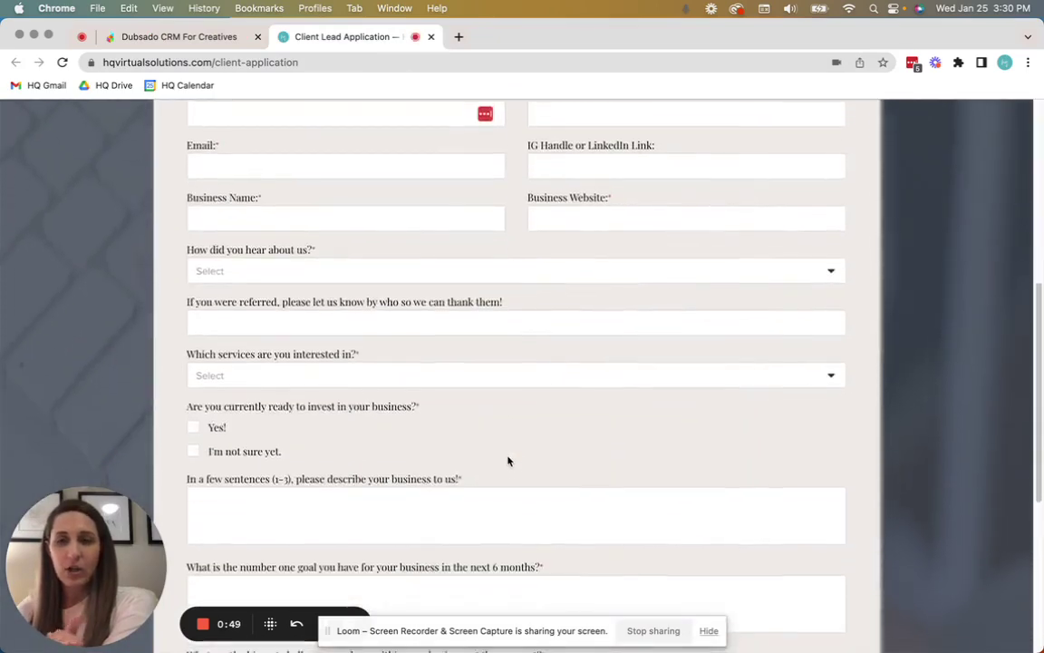
scroll(507, 460, down, 7)
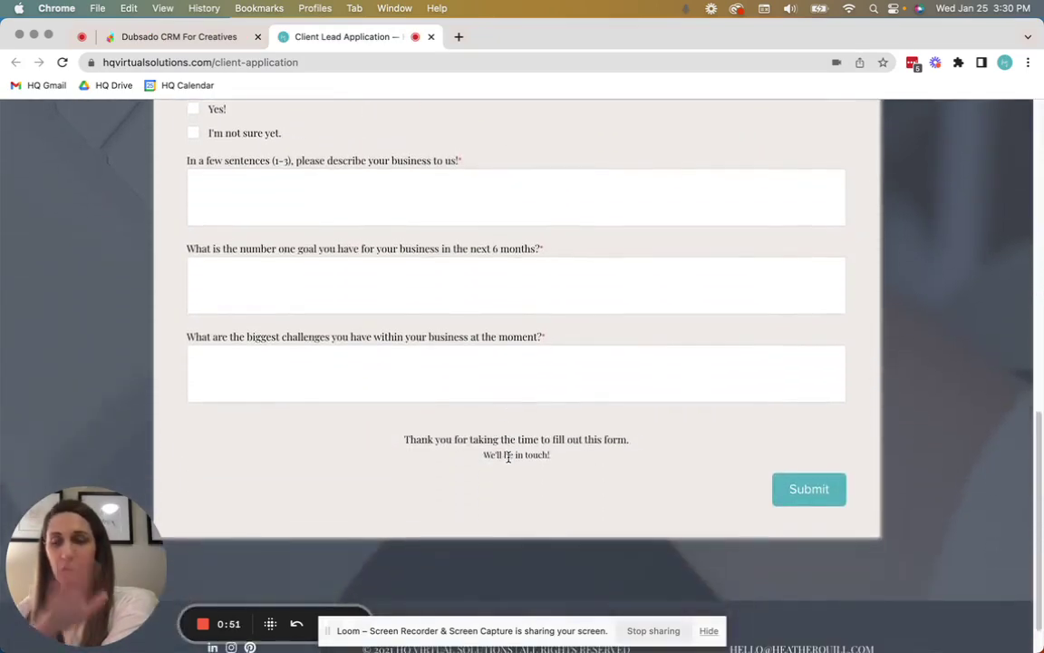
Step: Return to the Dubsado workflow and review the thank-you email action's timing, subject and body, applying it without edits
click(204, 37)
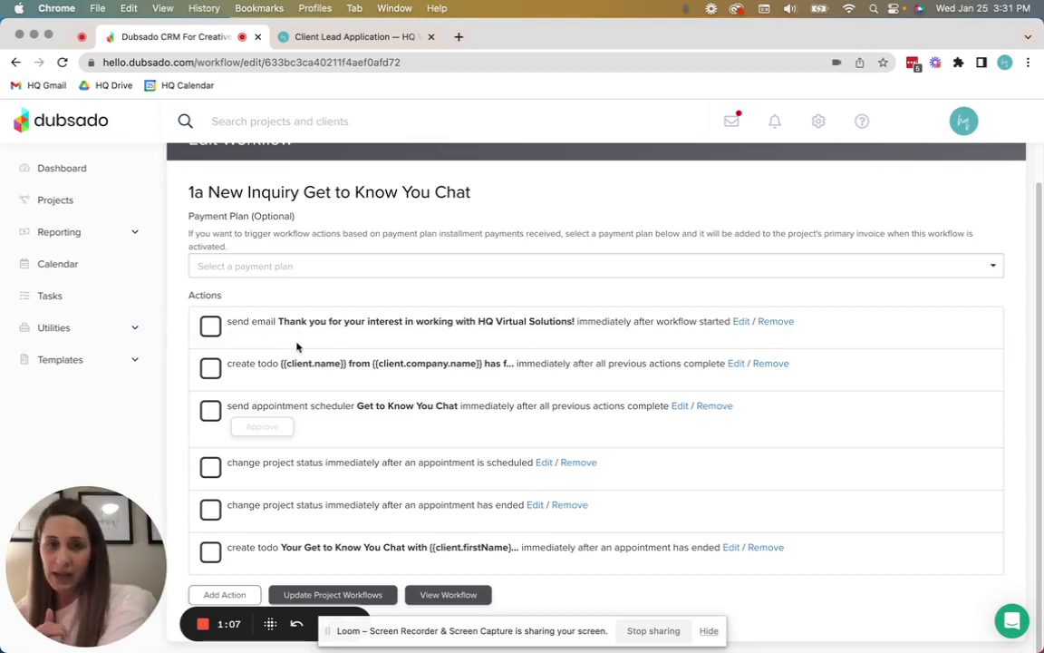
click(741, 321)
scroll(483, 531, down, 2)
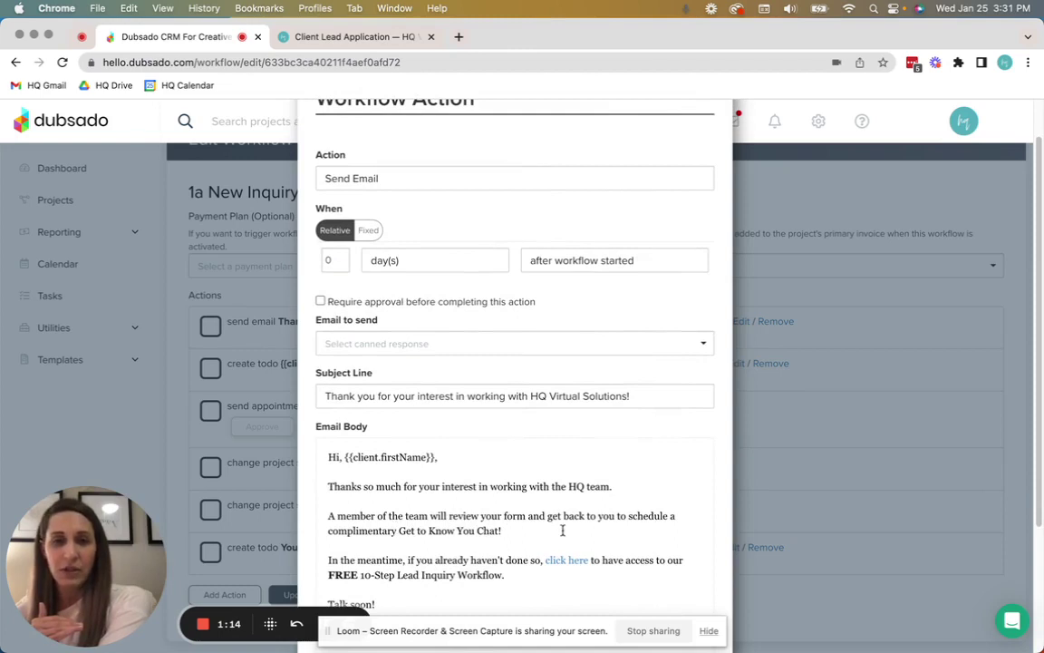
scroll(562, 531, down, 4)
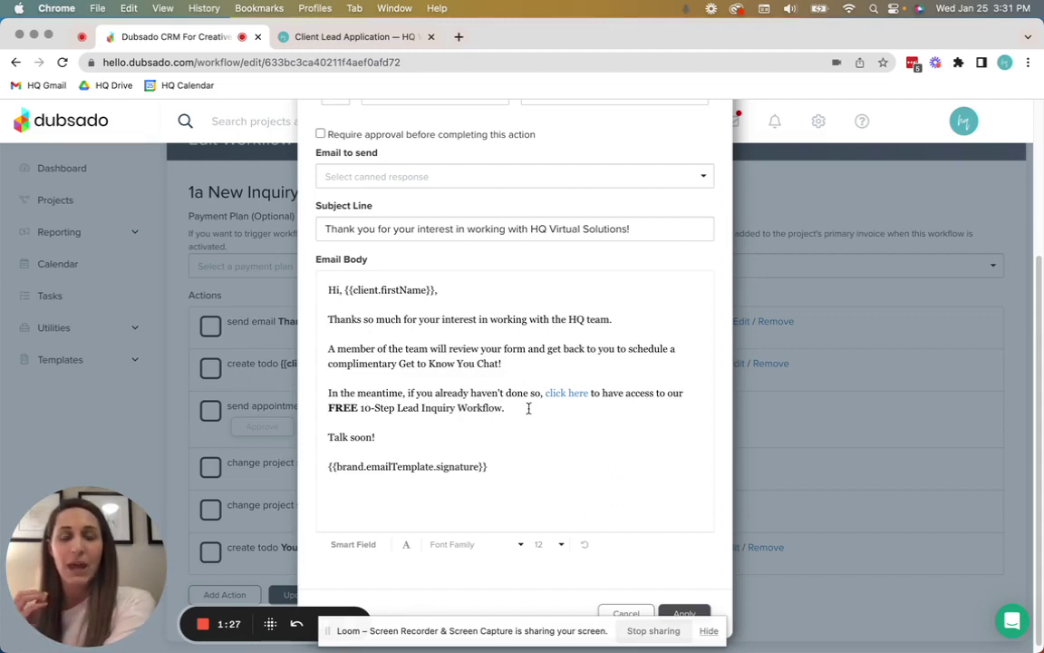
click(696, 609)
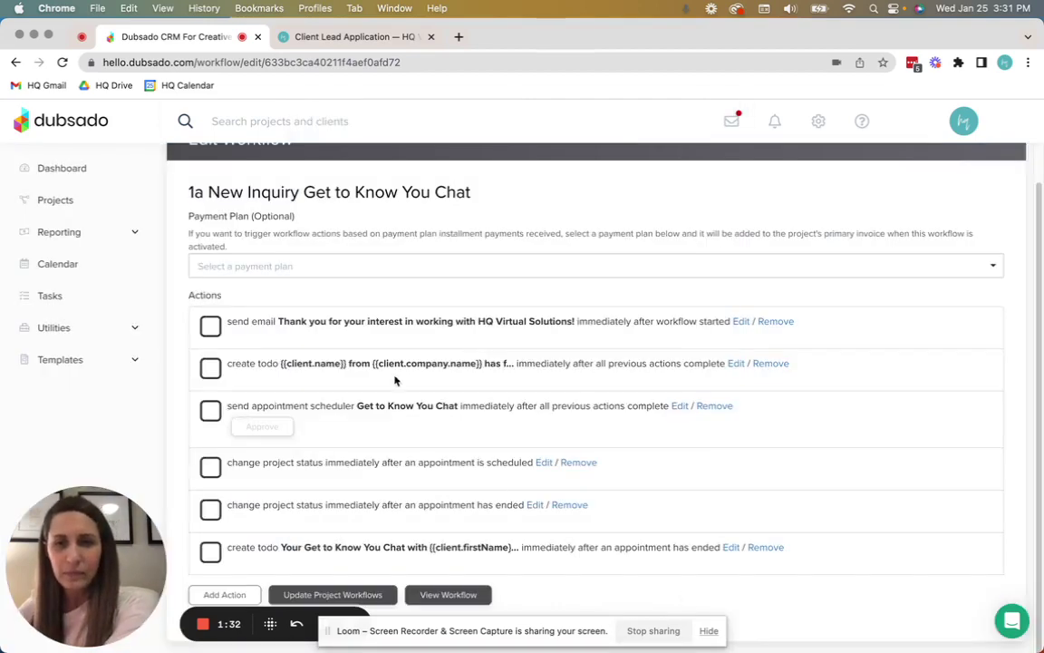
Step: Review the reminder text of the to-do about the filled-out Lead Capture Form, and apply the action without edits
scroll(396, 379, up, 1)
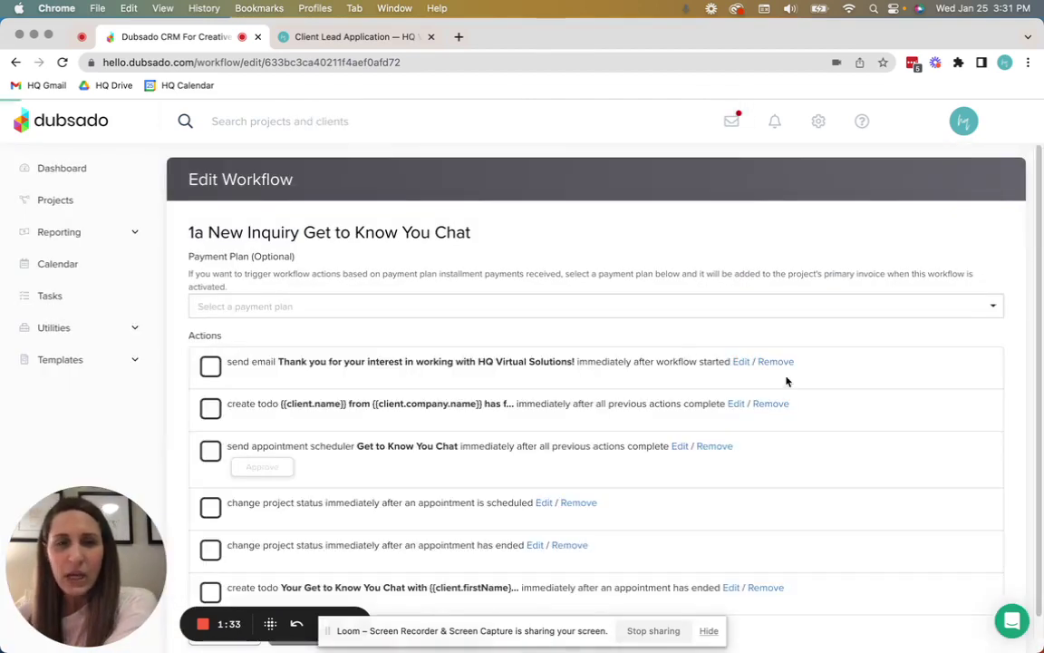
click(739, 408)
scroll(534, 538, down, 2)
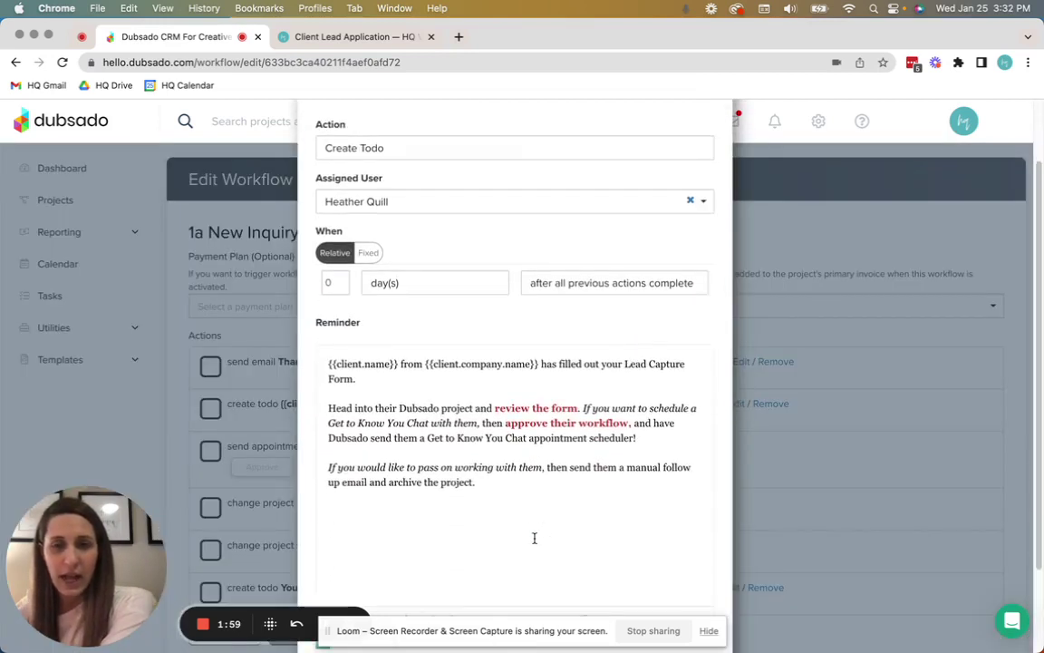
drag(498, 482, 324, 353)
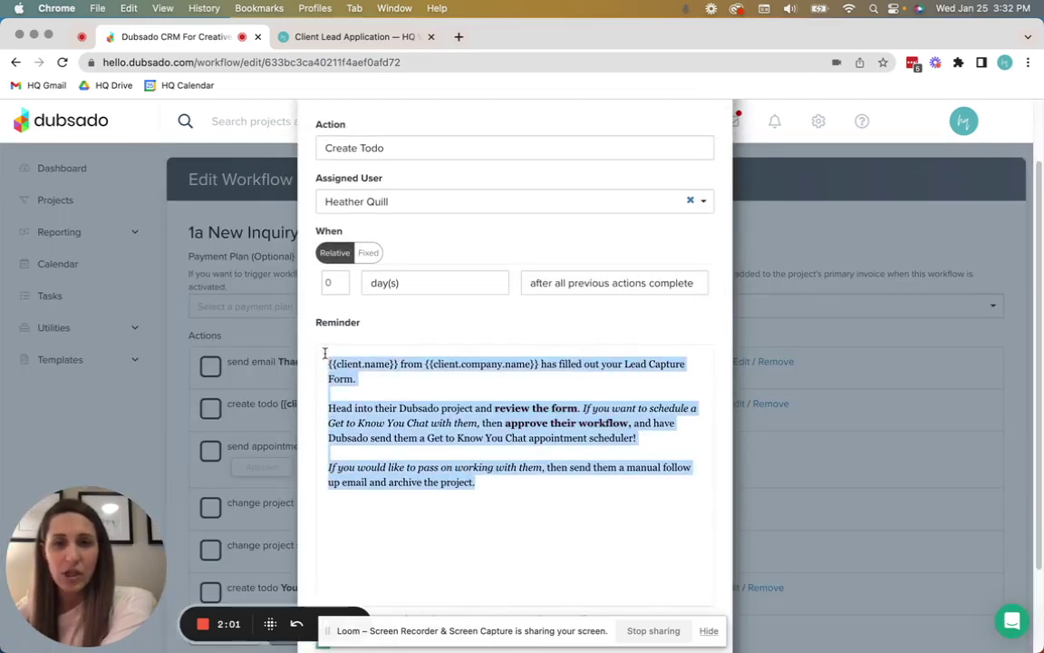
click(370, 360)
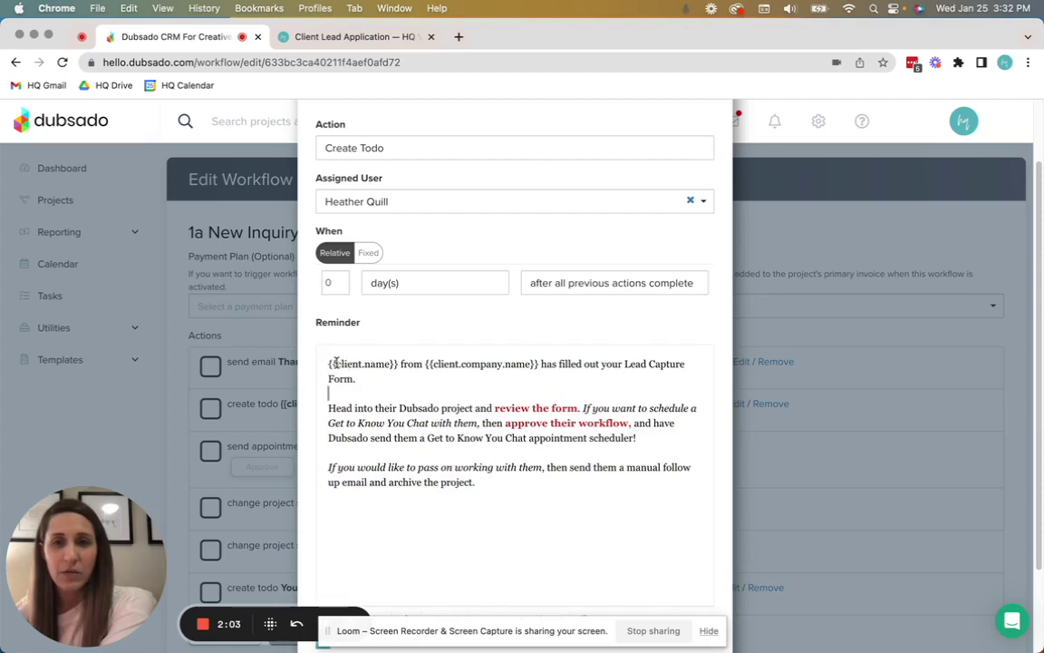
click(543, 390)
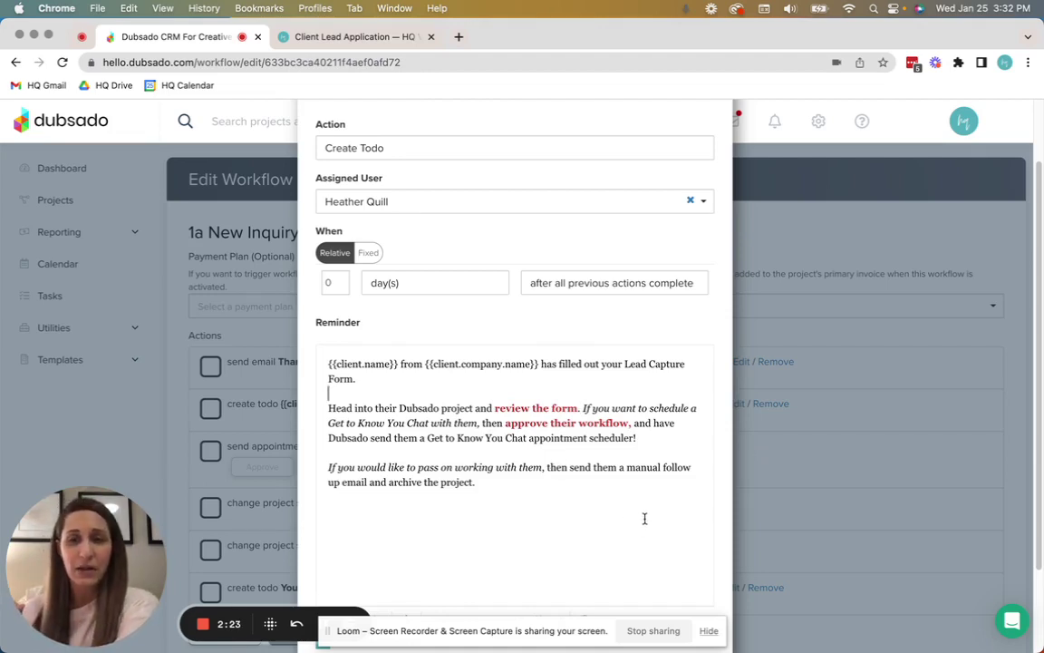
scroll(655, 526, down, 1)
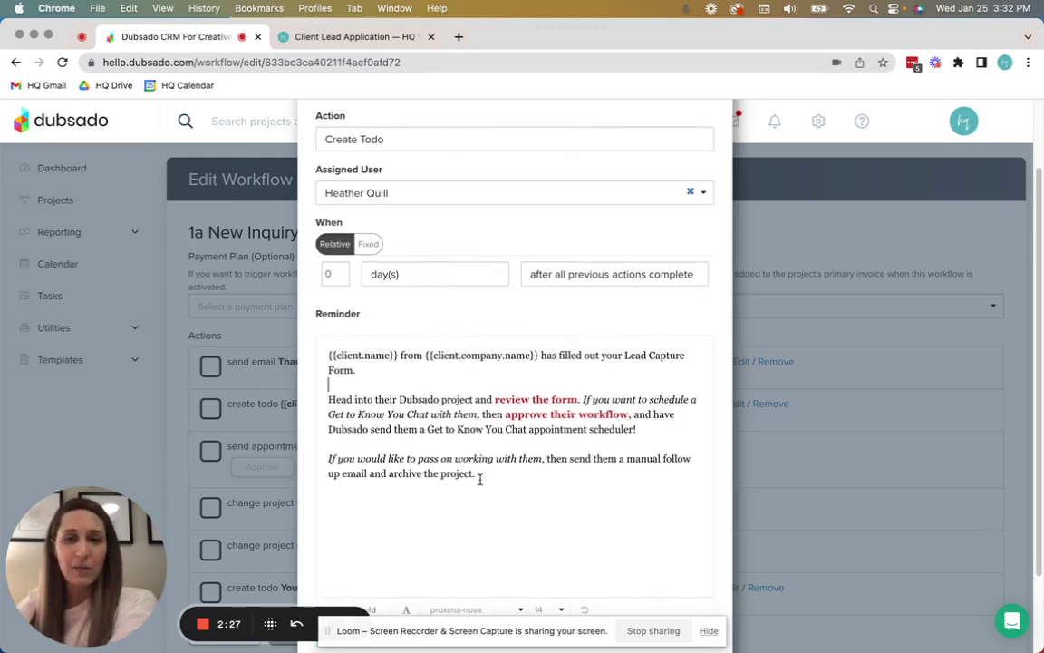
scroll(626, 533, down, 1)
scroll(626, 533, down, 3)
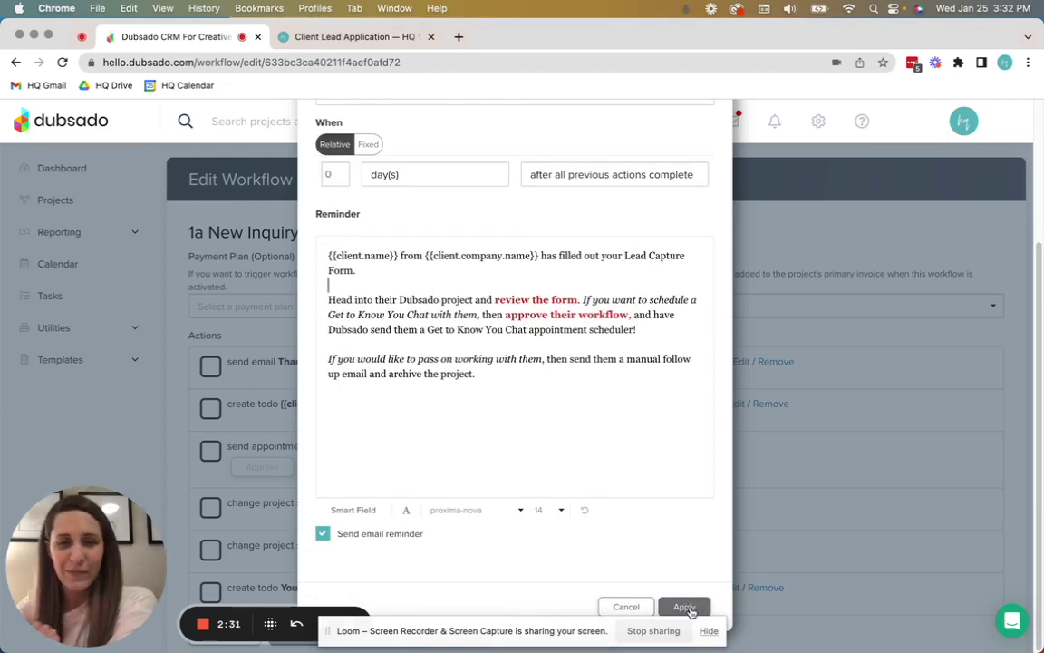
click(686, 606)
Step: Reopen the Lead Capture Form to-do action, check its timing and email reminder option, and apply it unedited
scroll(296, 511, down, 2)
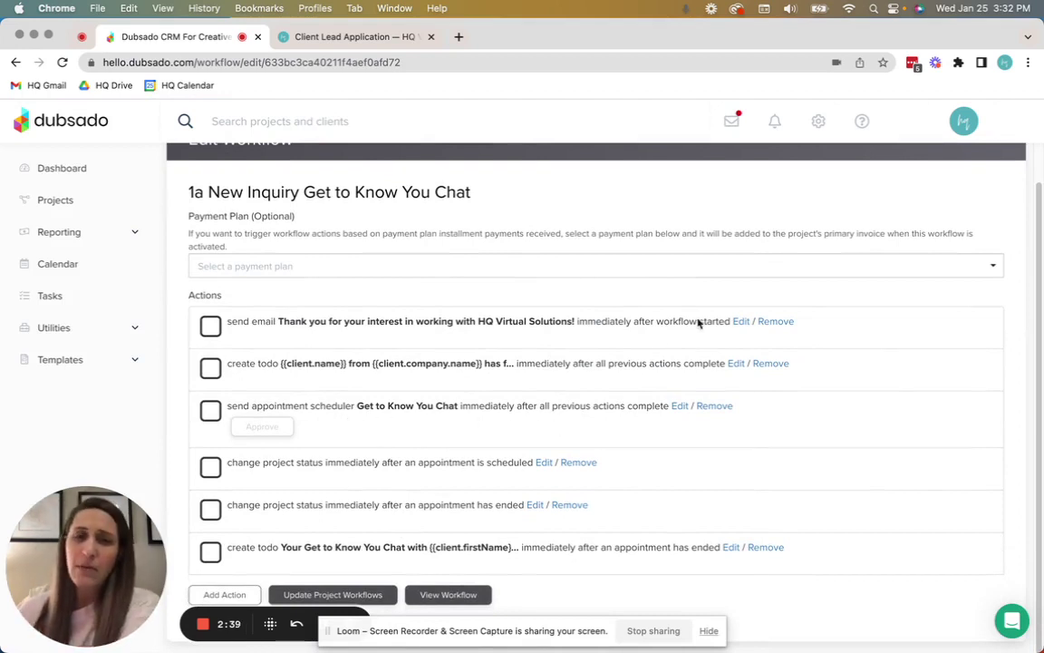
click(734, 363)
scroll(352, 533, down, 1)
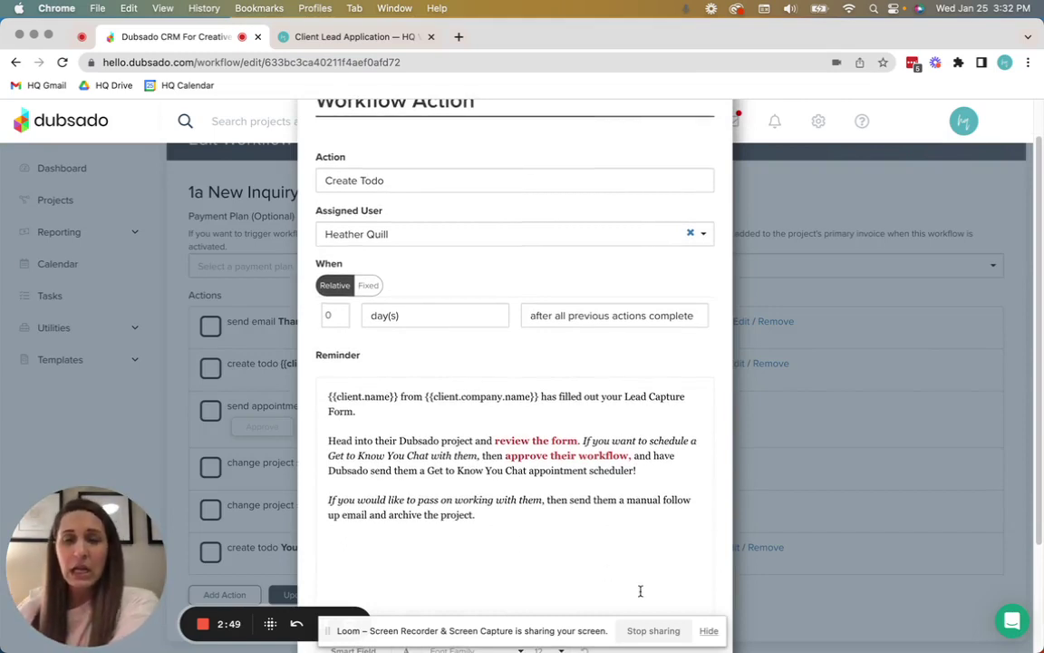
scroll(642, 591, down, 3)
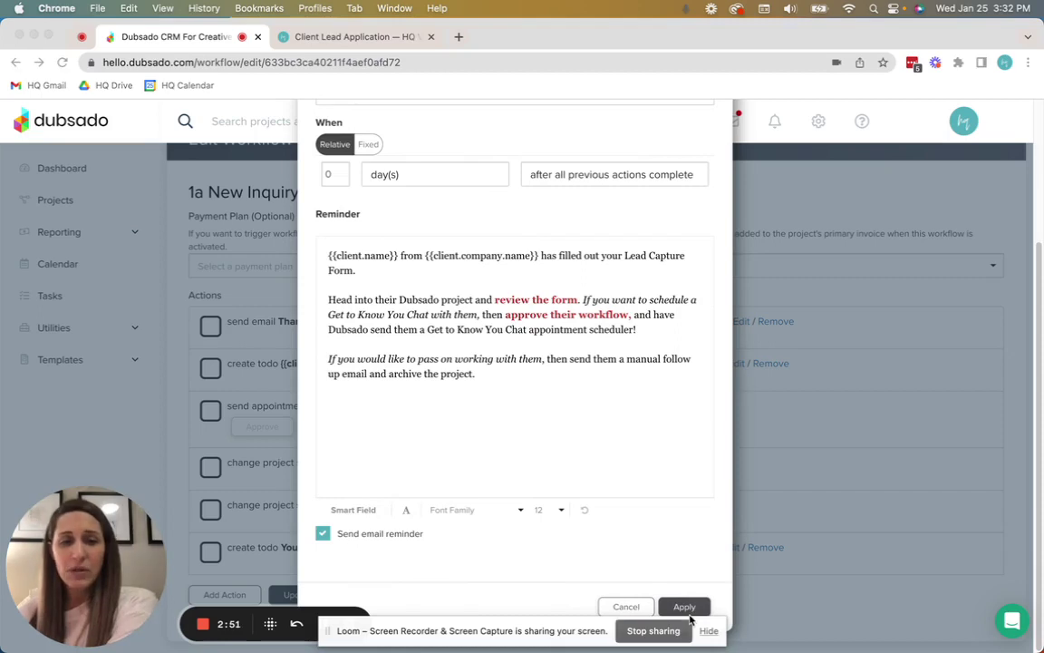
click(686, 606)
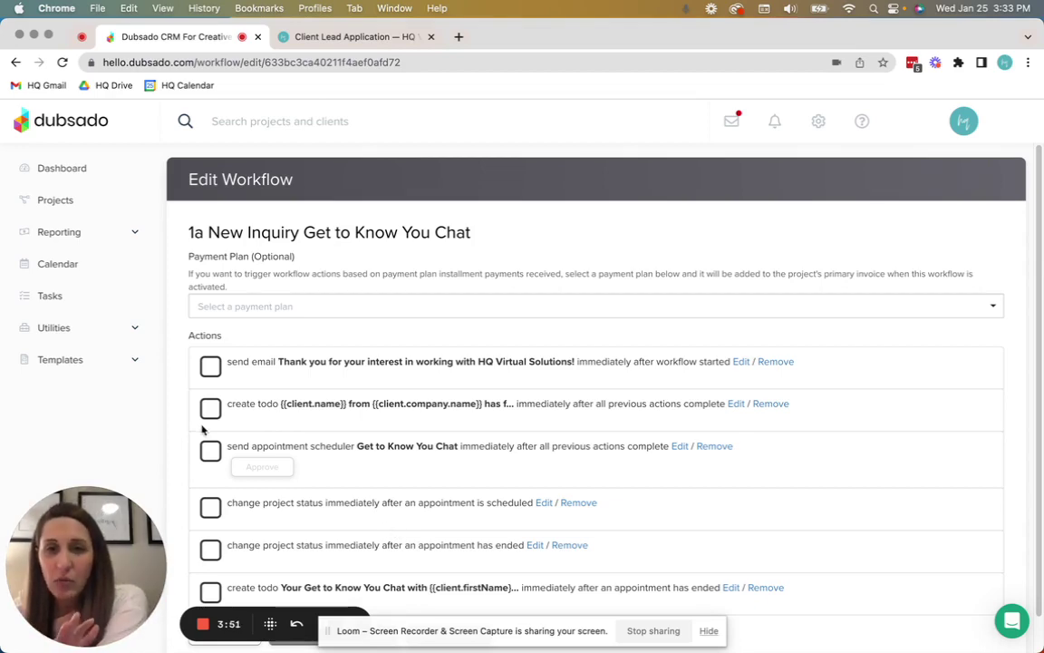
Step: Review the email subject and body of the Get to Know You Chat appointment scheduler action, and apply it unedited
click(676, 451)
scroll(486, 518, down, 5)
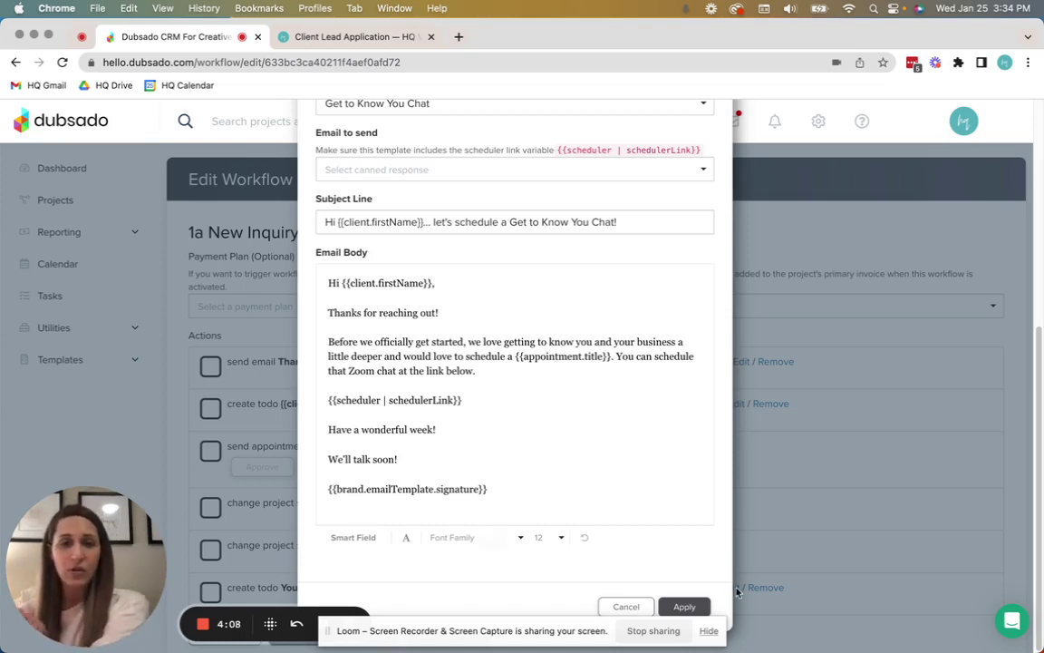
click(698, 607)
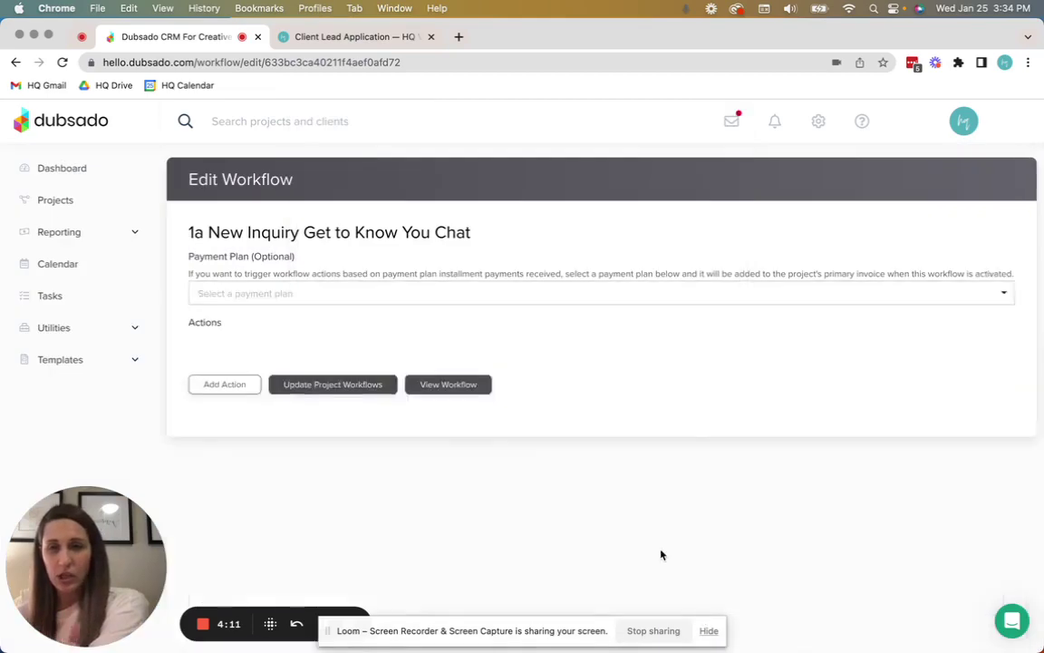
Step: Check the trigger and project status of the action that runs after an appointment is scheduled, and apply it unedited
scroll(589, 496, down, 1)
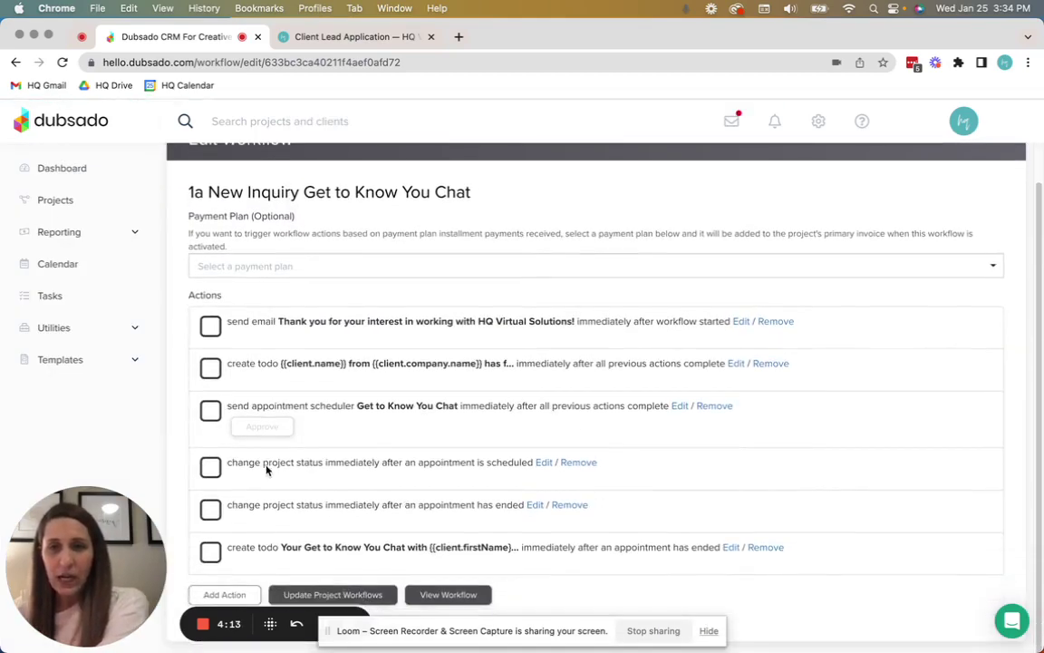
click(546, 463)
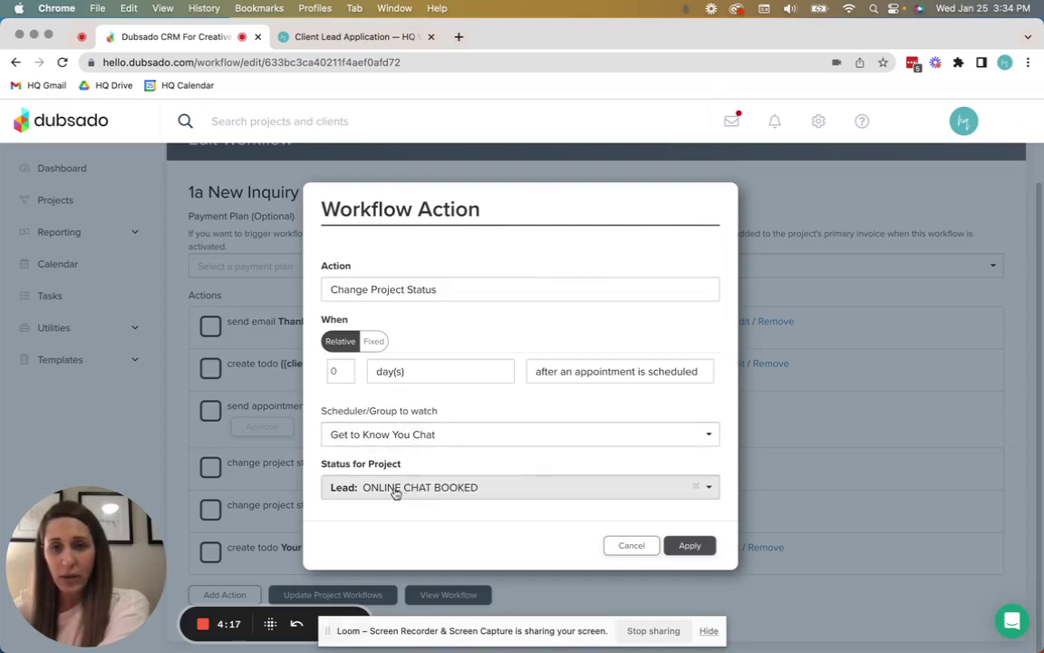
click(688, 545)
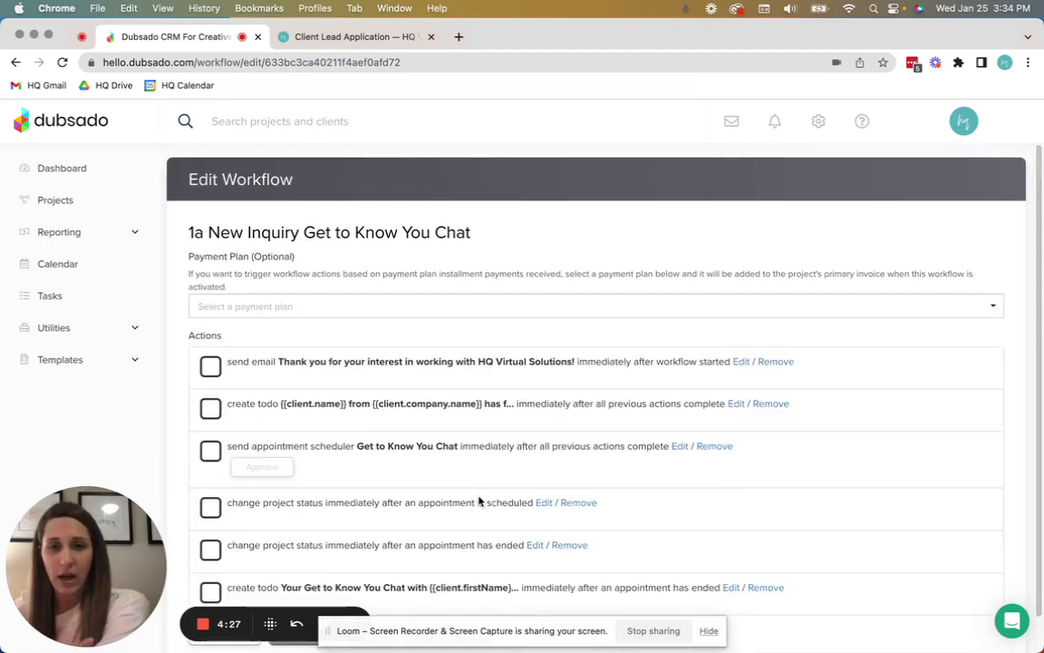
Step: Check the trigger and project status of the status change that runs after an appointment has ended, and apply it unedited
scroll(483, 463, down, 1)
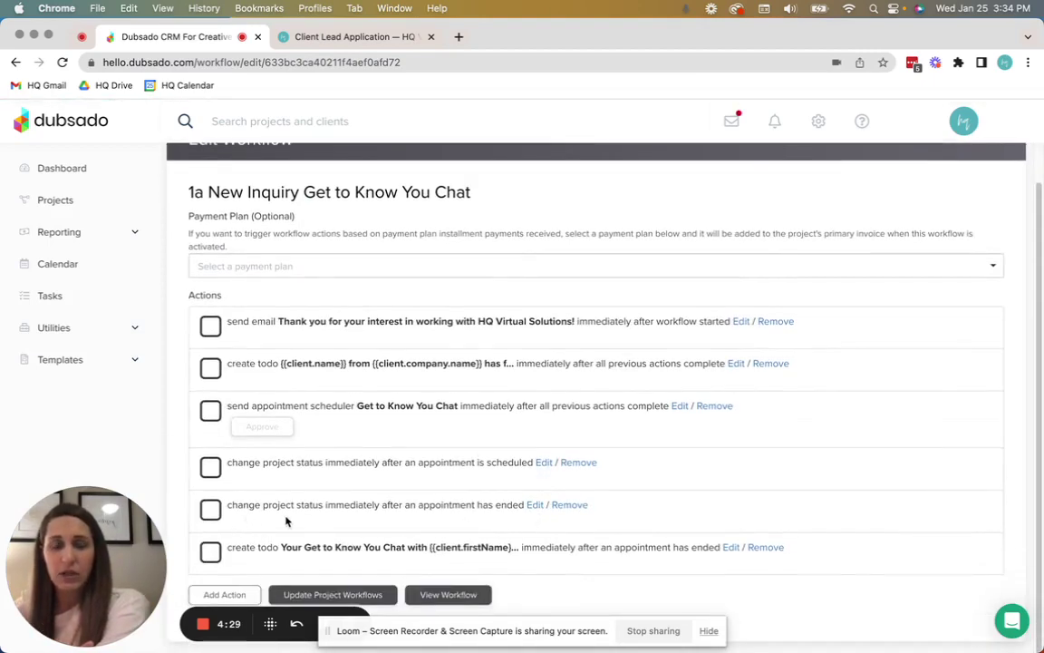
click(535, 505)
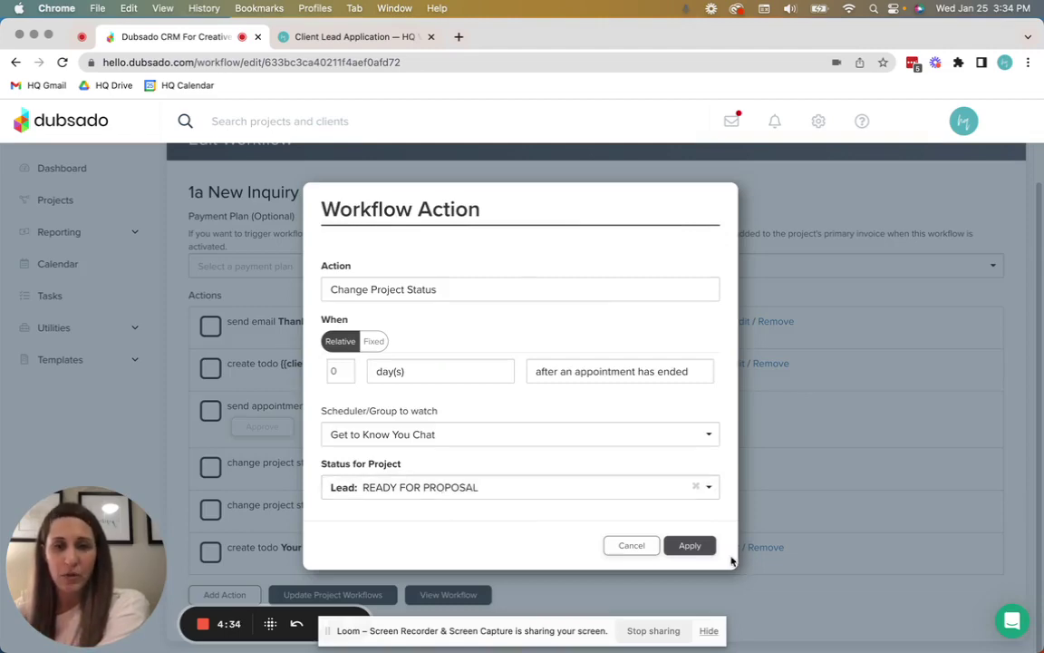
click(690, 546)
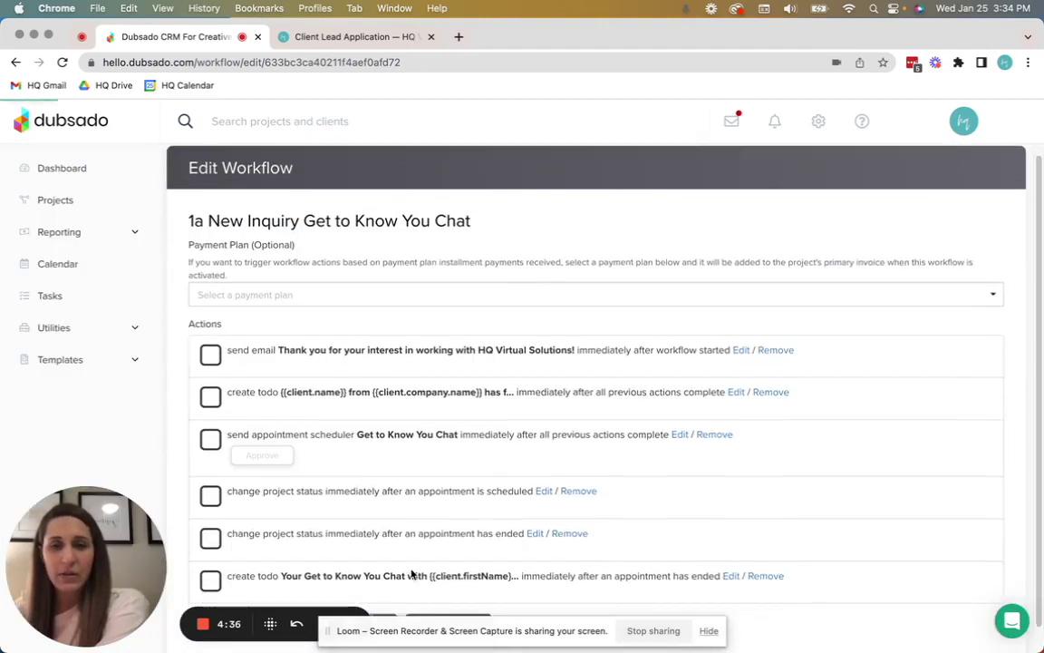
Step: Review the final to-do's reminder about sending a proposal once the Get to Know You Chat has ended, and apply it unedited
click(730, 547)
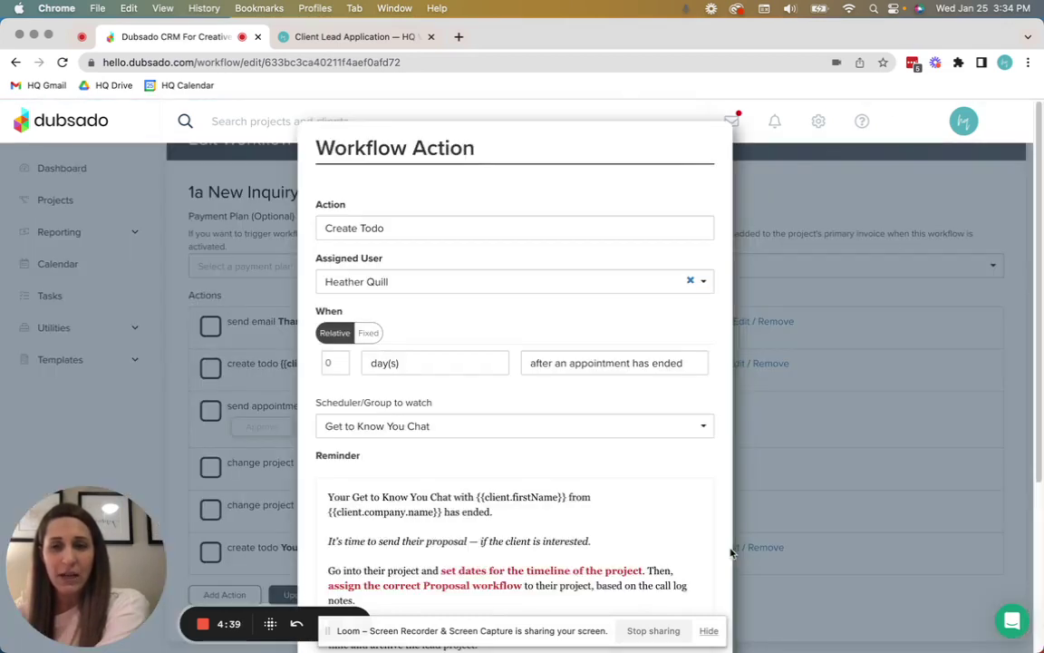
scroll(615, 518, down, 4)
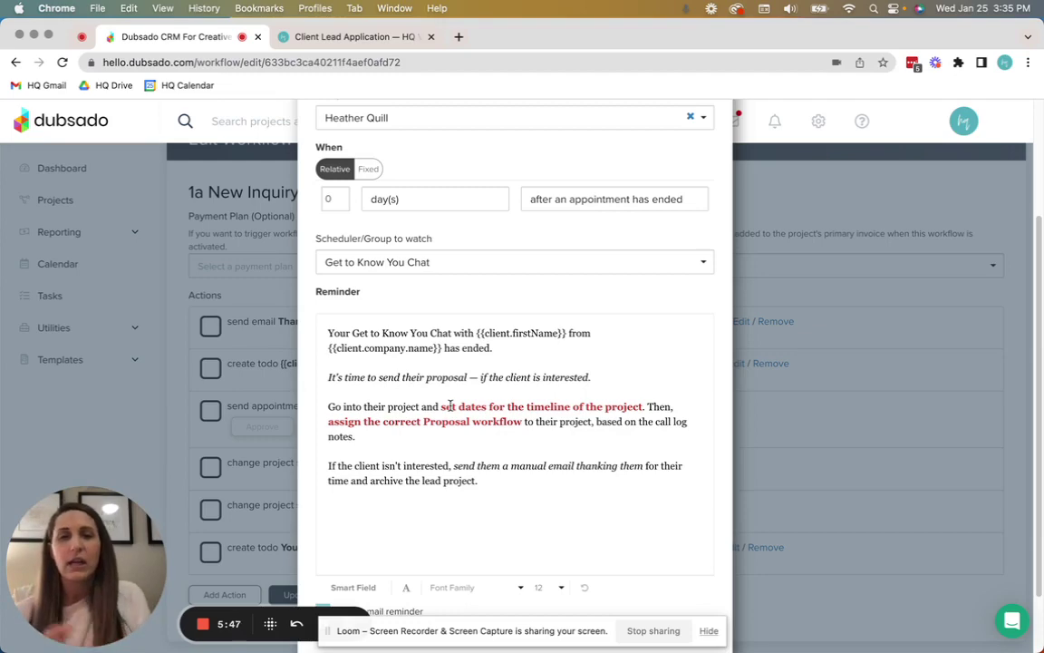
scroll(605, 525, down, 2)
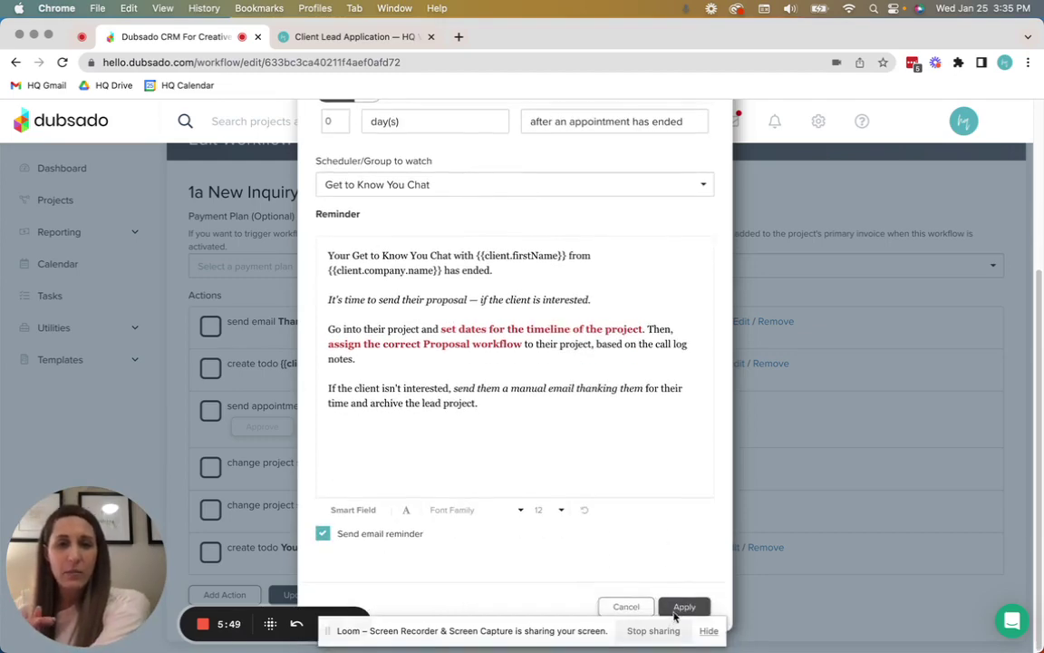
click(679, 608)
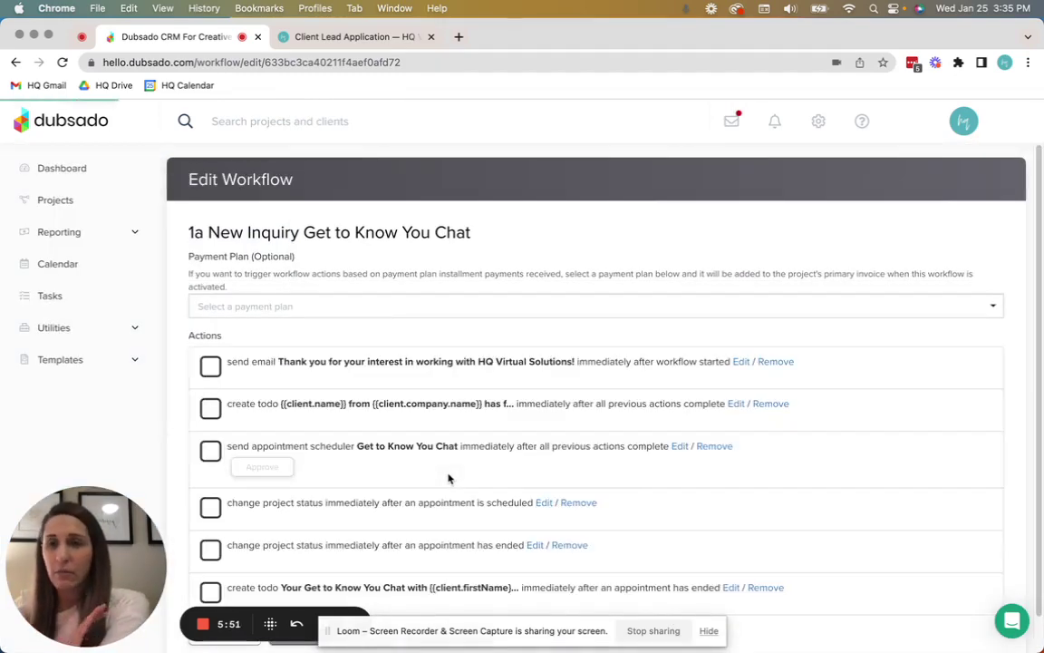
scroll(552, 555, down, 2)
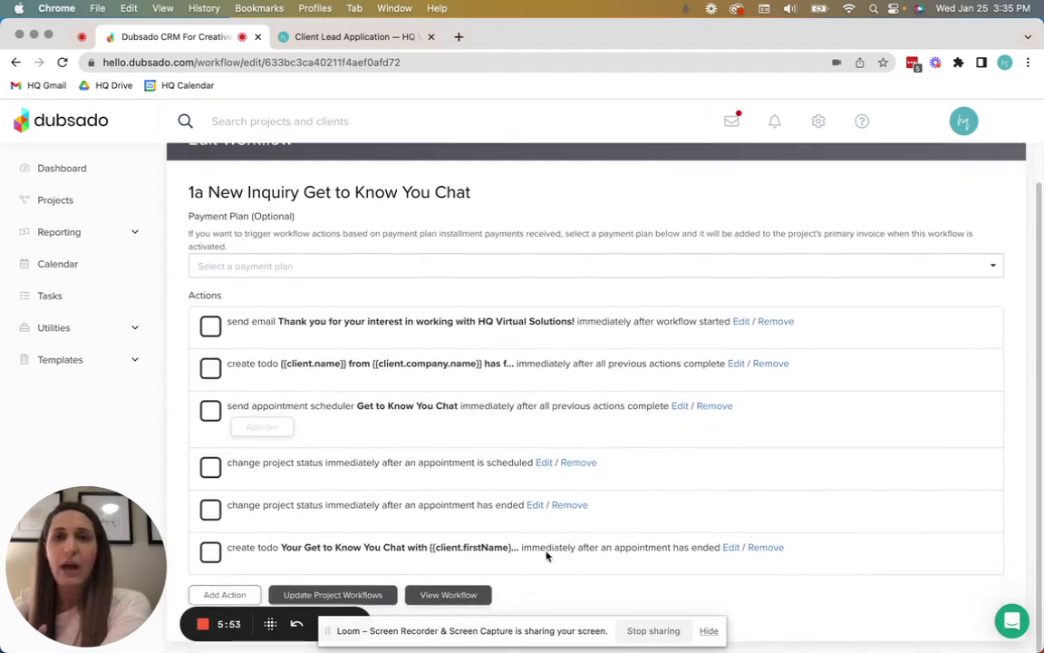